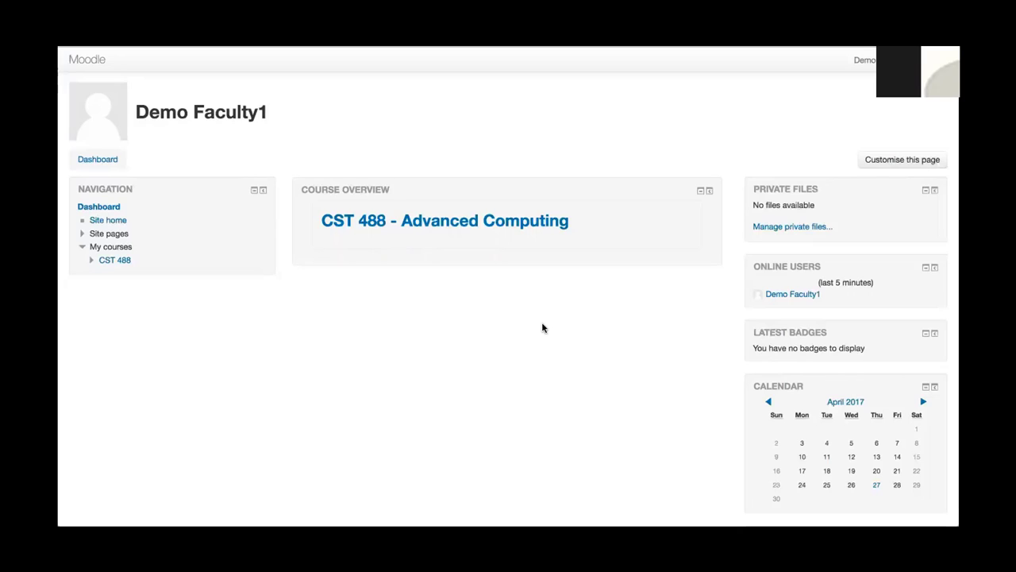
Open the CST 488 - Advanced Computing course in Moodle.
{"action": "left_click", "coordinate": [515, 227]}
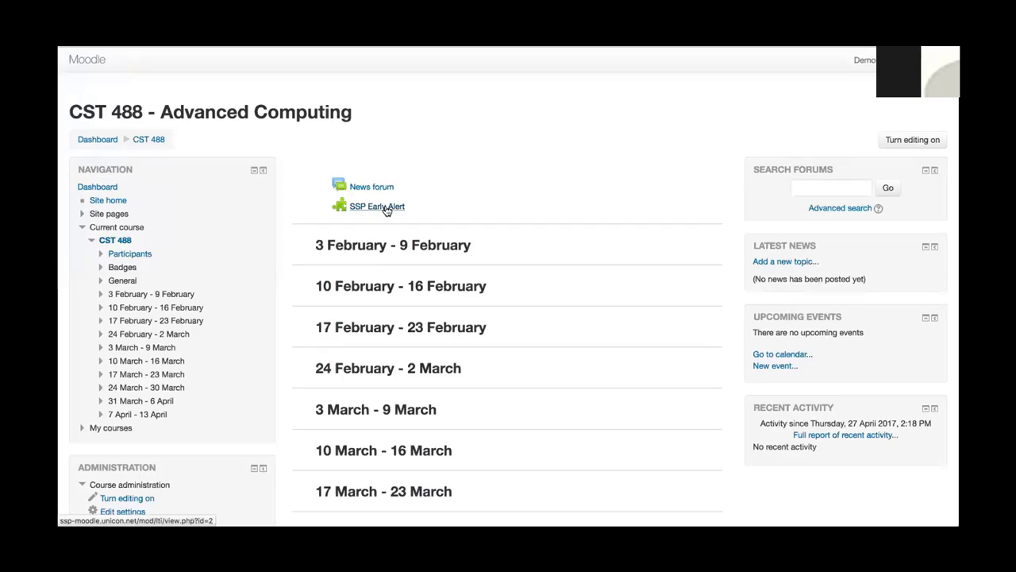
Open the course's SSP Early Alert tool and let the Course Roster load.
{"action": "left_click", "coordinate": [386, 208]}
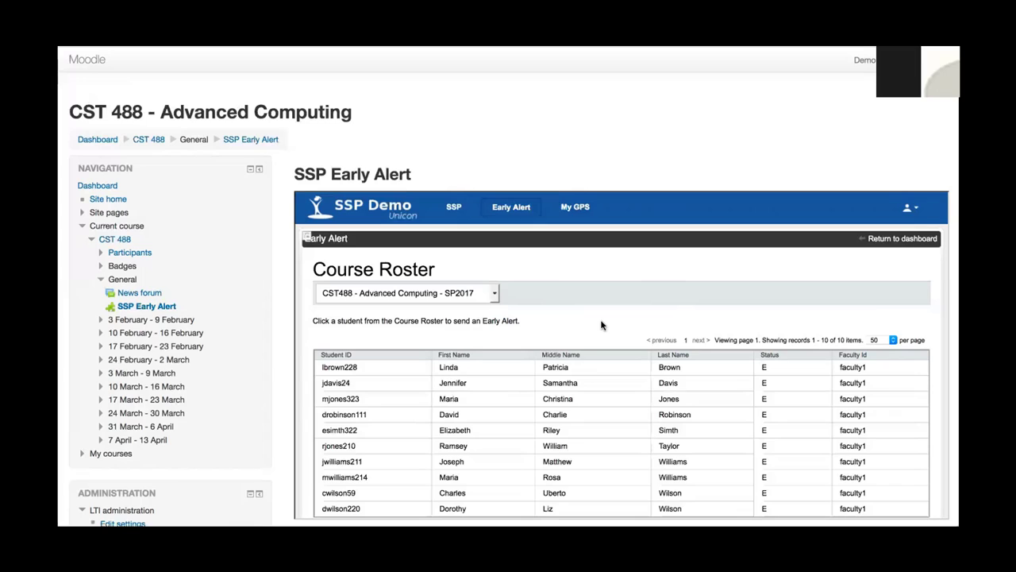
{"action": "scroll", "coordinate": [603, 323], "scroll_direction": "down", "scroll_amount": 1}
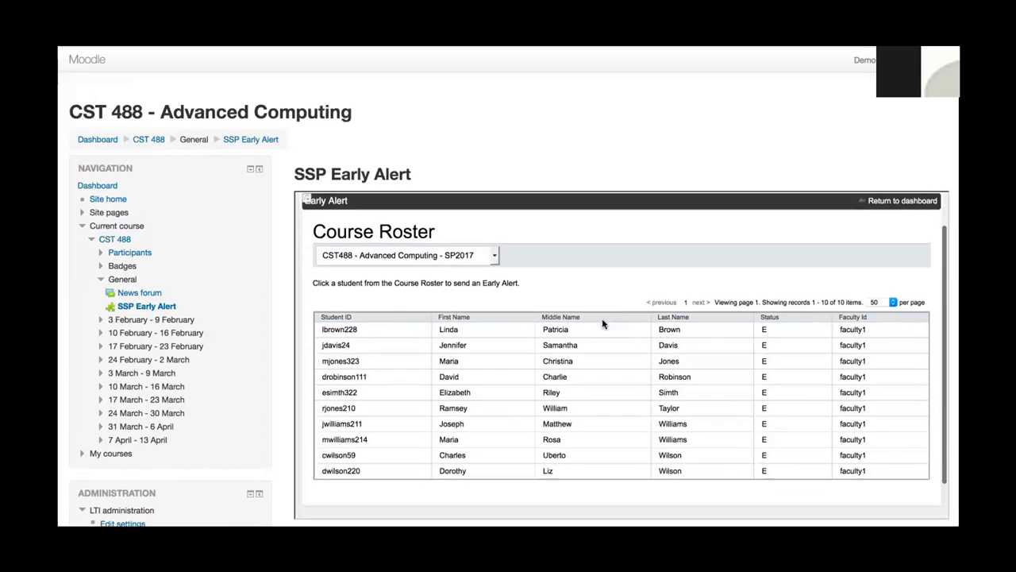
{"action": "scroll", "coordinate": [603, 324], "scroll_direction": "down", "scroll_amount": 1}
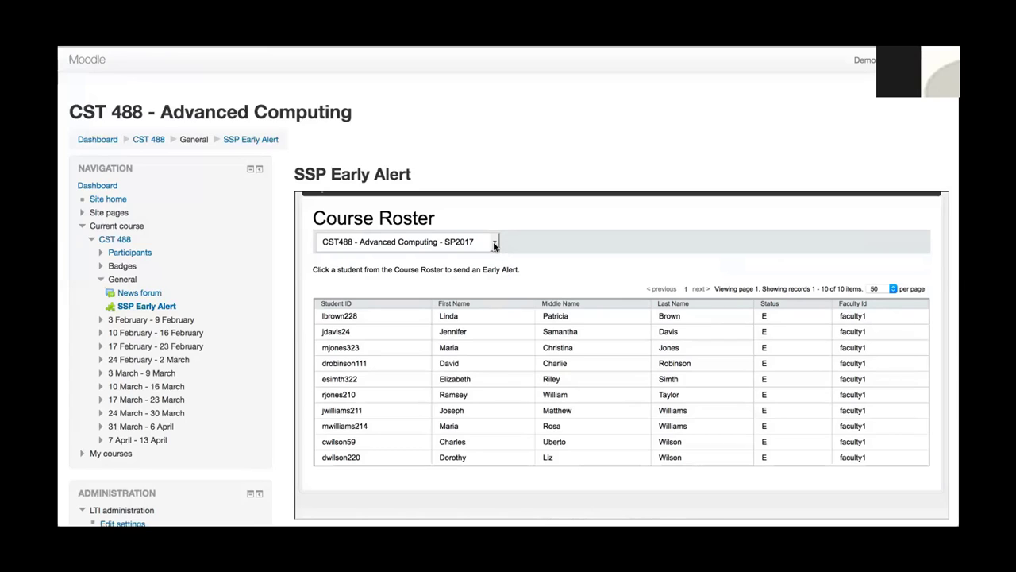
Check the course dropdown, keeping CST488 - Advanced Computing - SP2017 selected.
{"action": "left_click", "coordinate": [494, 244]}
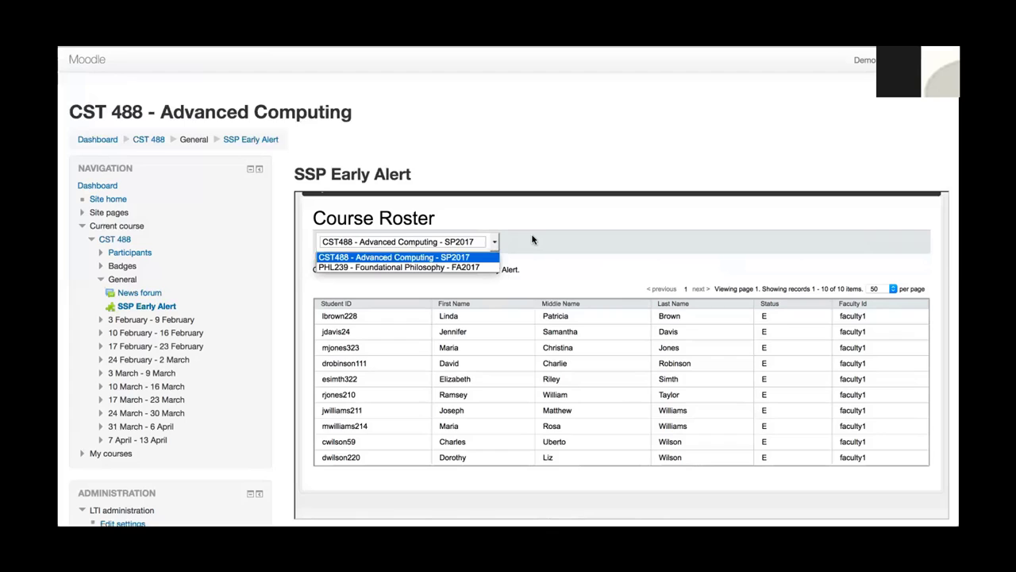
{"action": "left_click", "coordinate": [532, 240]}
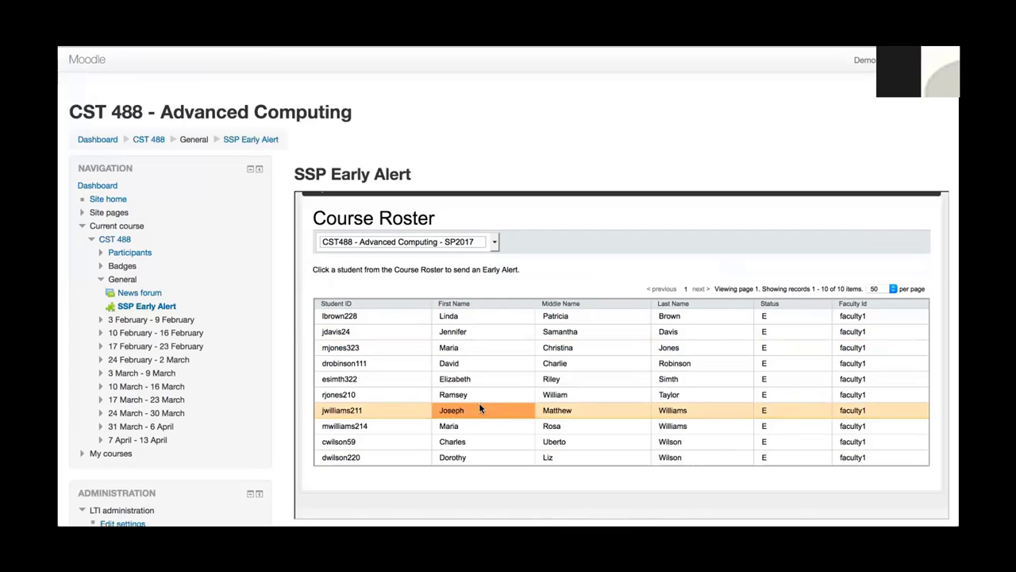
{"action": "left_click", "coordinate": [494, 242]}
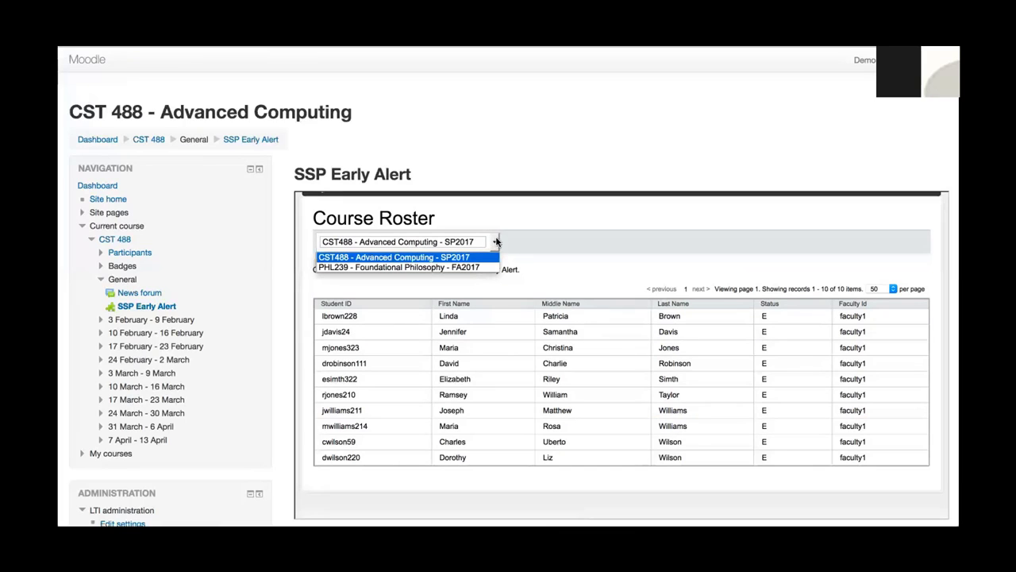
{"action": "left_click", "coordinate": [515, 241]}
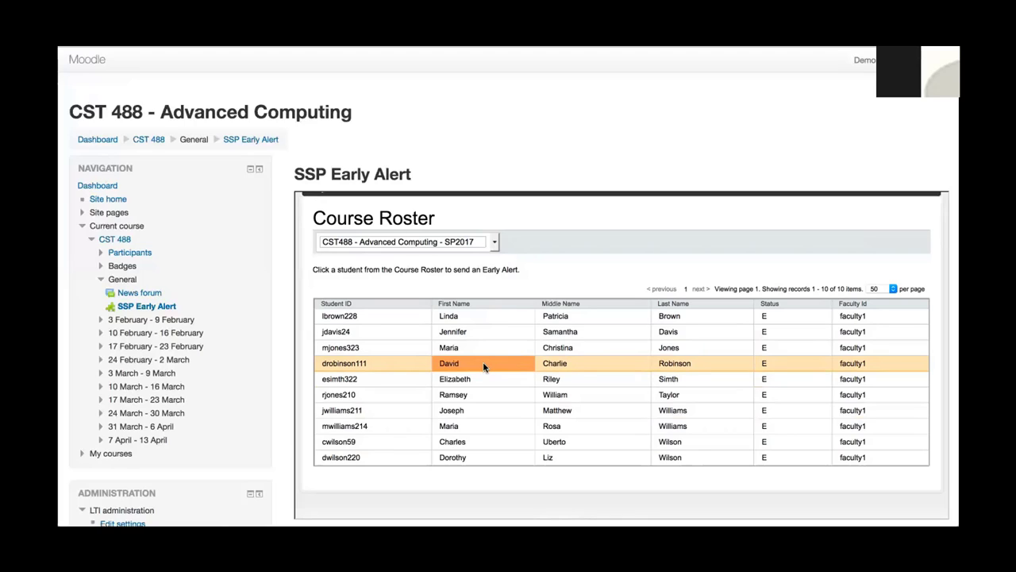
Start an early alert for the fourth roster student and review the Early Alert Details form.
{"action": "left_click", "coordinate": [483, 364]}
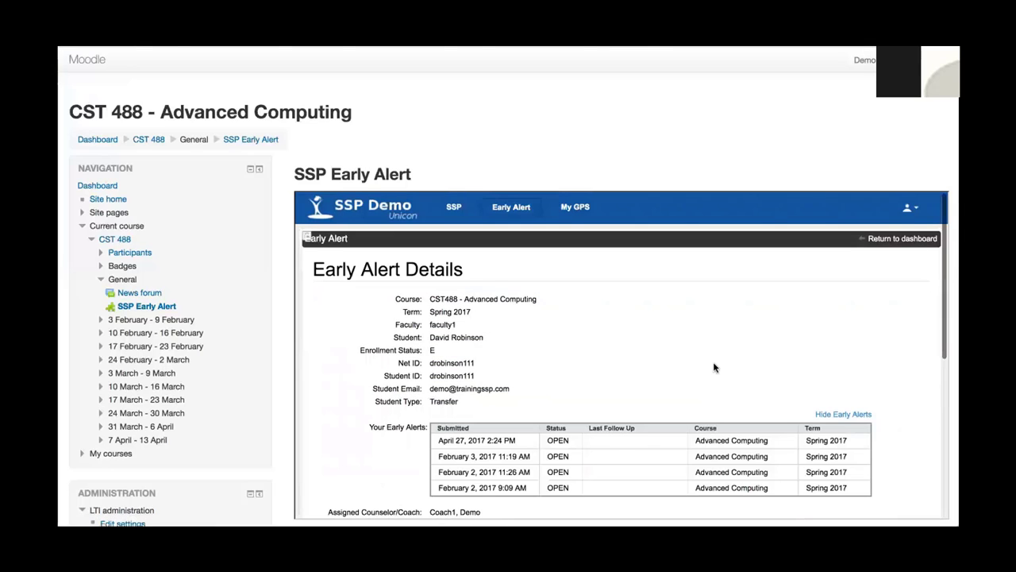
{"action": "scroll", "coordinate": [714, 367], "scroll_direction": "down", "scroll_amount": 1}
{"action": "scroll", "coordinate": [713, 367], "scroll_direction": "down", "scroll_amount": 2}
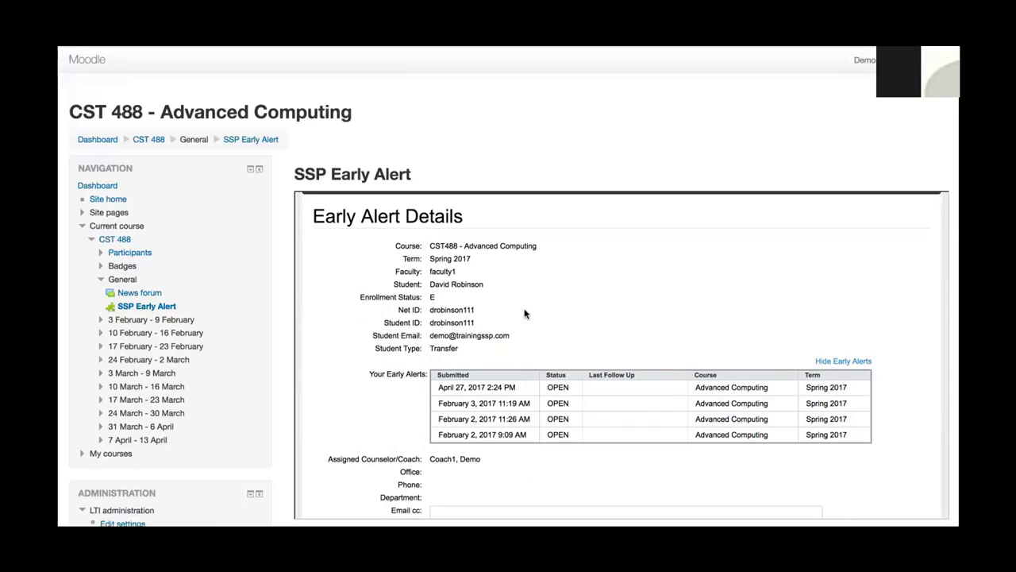
{"action": "scroll", "coordinate": [580, 308], "scroll_direction": "down", "scroll_amount": 1}
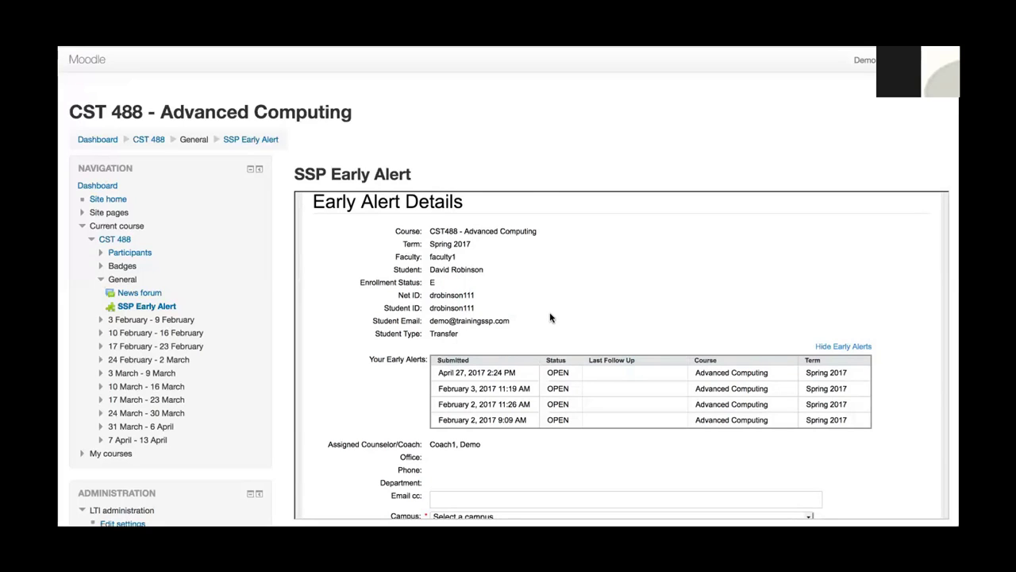
{"action": "scroll", "coordinate": [551, 302], "scroll_direction": "down", "scroll_amount": 3}
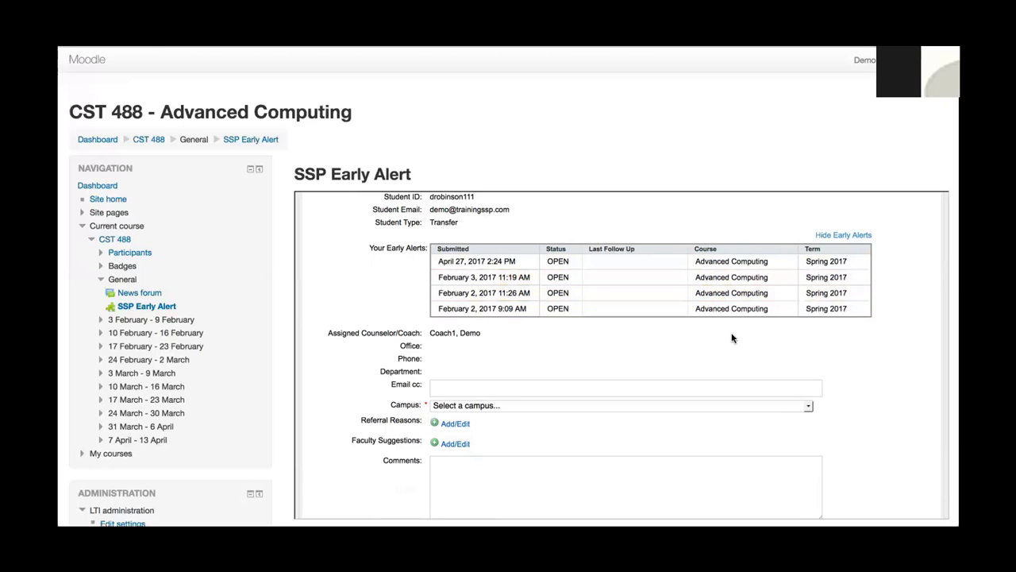
{"action": "scroll", "coordinate": [732, 337], "scroll_direction": "down", "scroll_amount": 3}
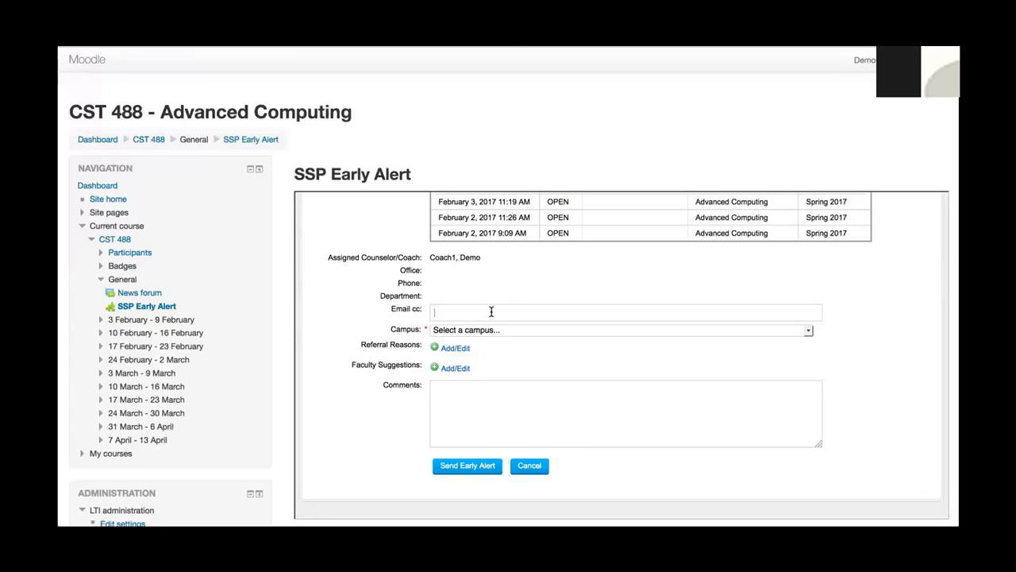
Set campus to Distance Learning and add Excessive Absences and Personal Concern as referral reasons.
{"action": "left_click", "coordinate": [809, 331]}
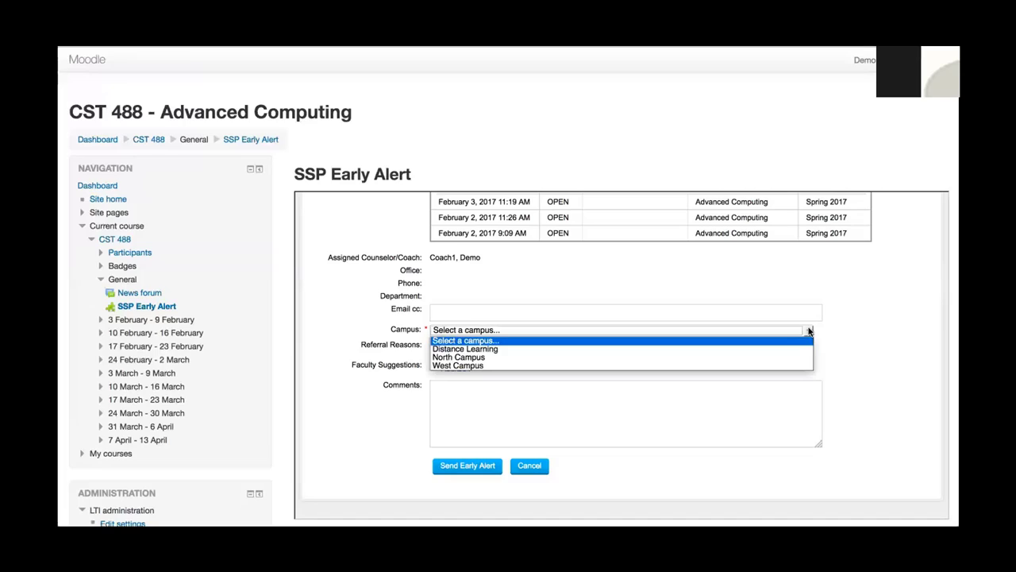
{"action": "left_click", "coordinate": [739, 351]}
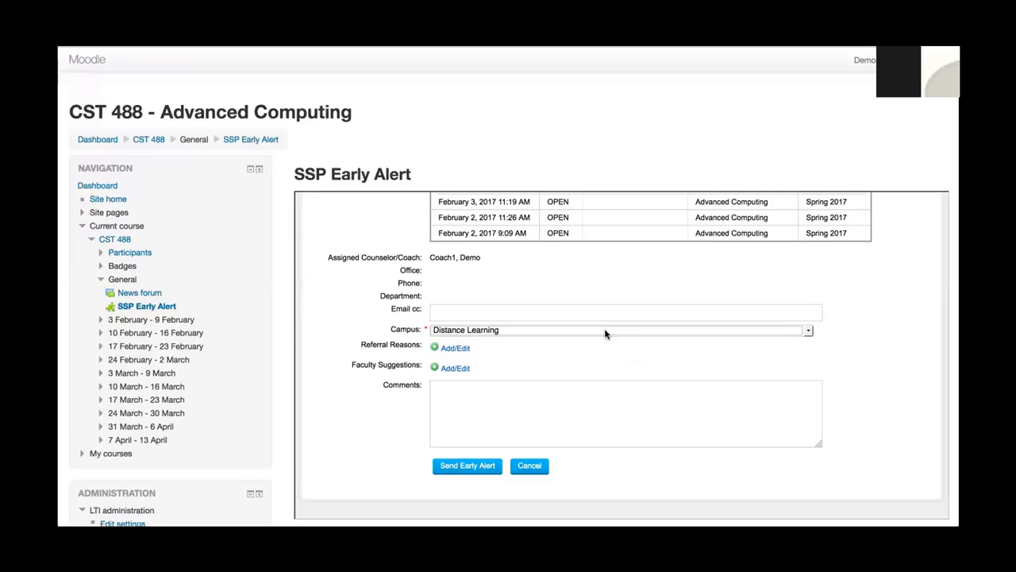
{"action": "left_click", "coordinate": [455, 349]}
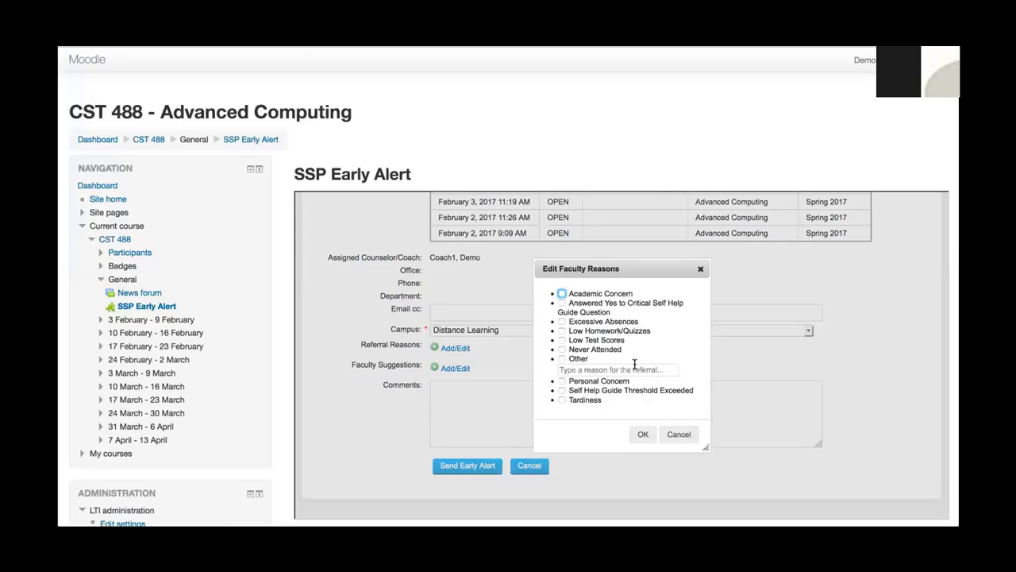
{"action": "left_click", "coordinate": [562, 322]}
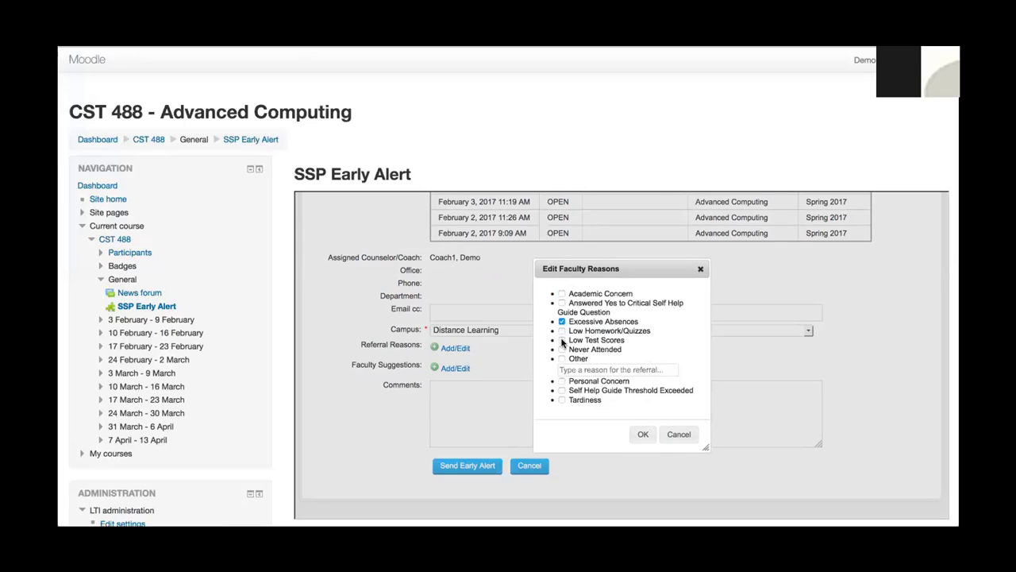
{"action": "left_click", "coordinate": [562, 381]}
{"action": "left_click", "coordinate": [643, 435]}
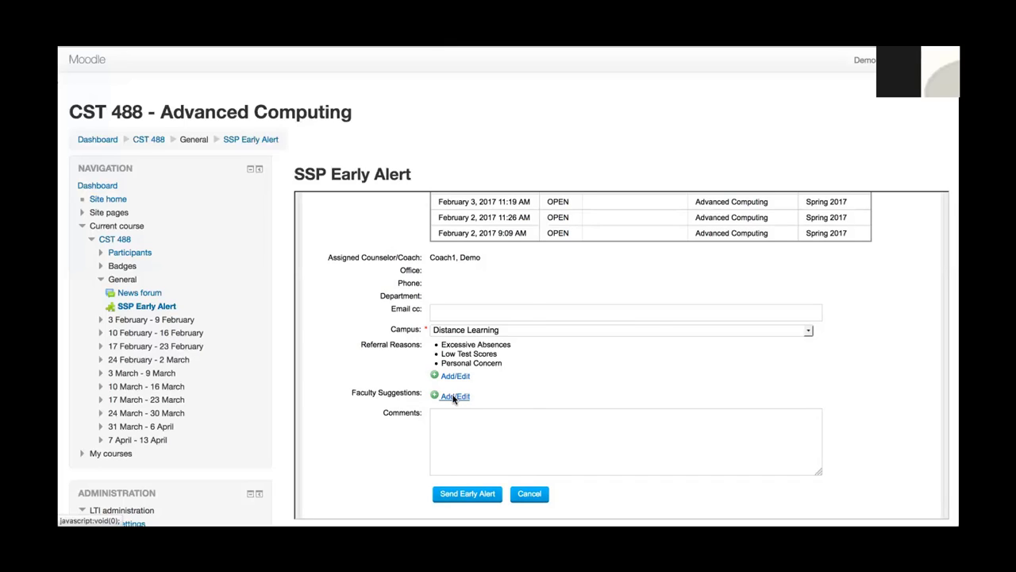
Add Counseling Services, See Advisor or Coach and The Tutoring/Learning Center as faculty suggestions.
{"action": "left_click", "coordinate": [454, 397]}
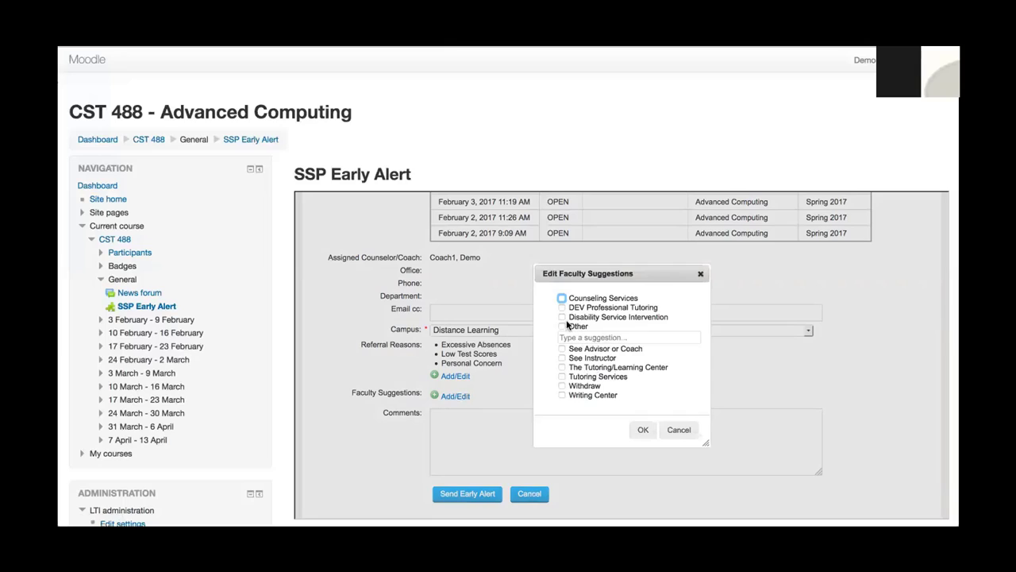
{"action": "left_click", "coordinate": [562, 297]}
{"action": "left_click", "coordinate": [562, 348]}
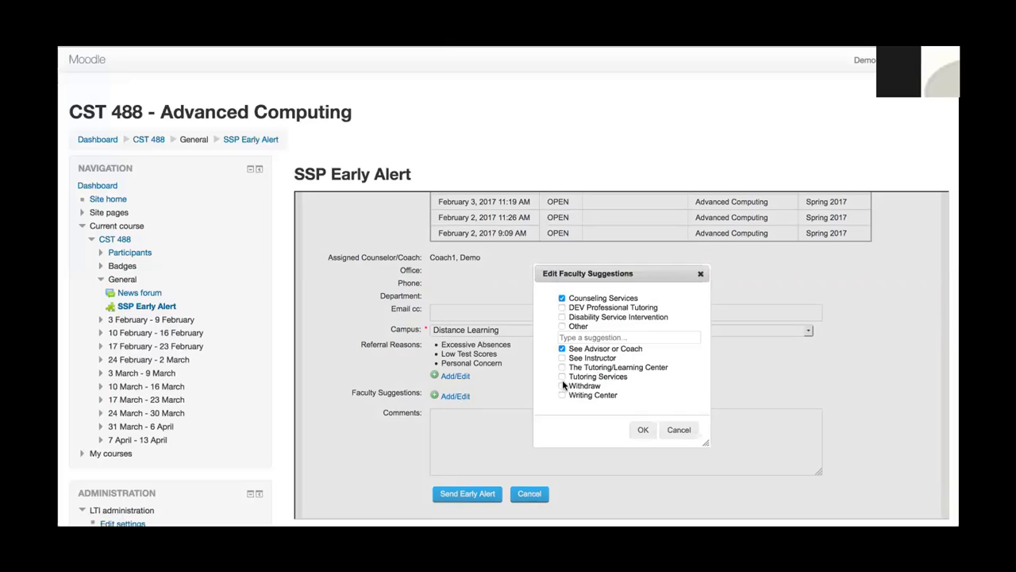
{"action": "left_click", "coordinate": [563, 367]}
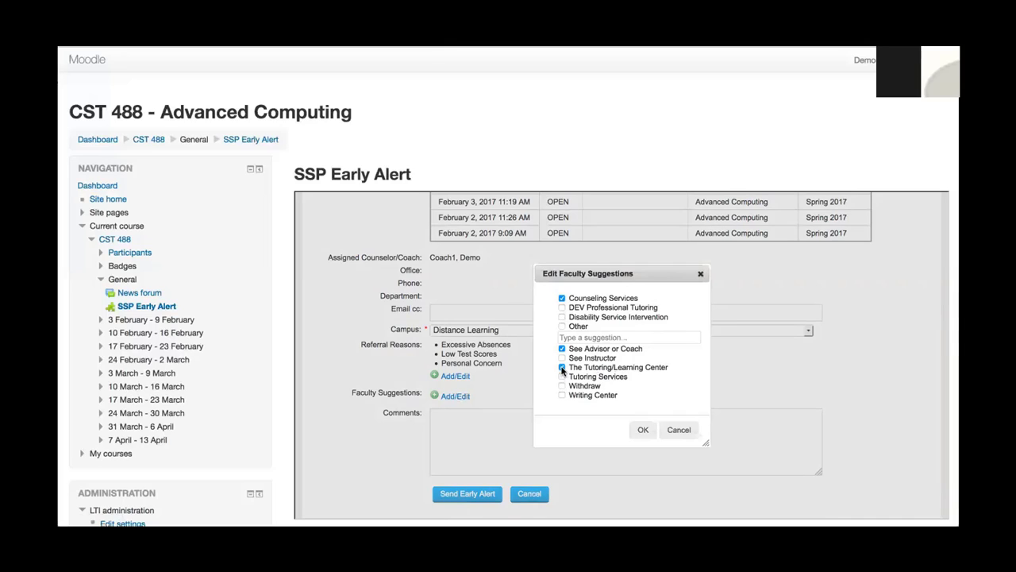
{"action": "left_click", "coordinate": [644, 430]}
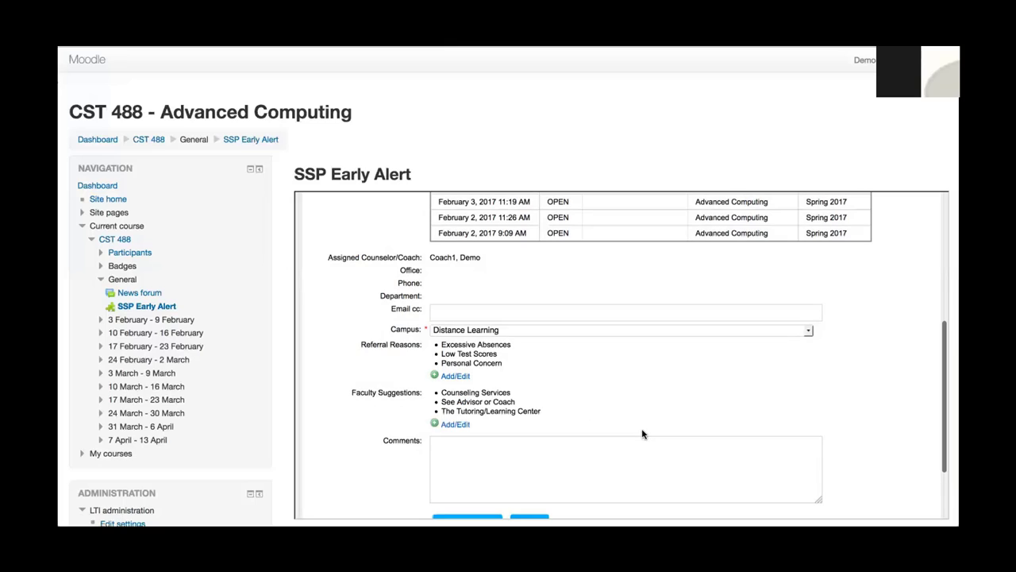
{"action": "scroll", "coordinate": [635, 400], "scroll_direction": "down", "scroll_amount": 3}
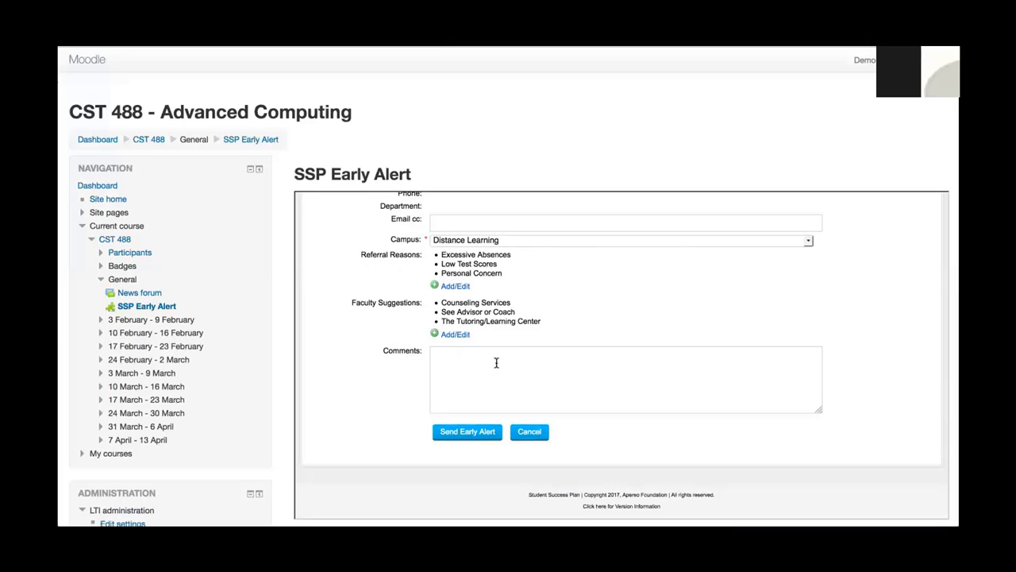
Submit the early alert without emailing the student.
{"action": "left_click", "coordinate": [467, 436]}
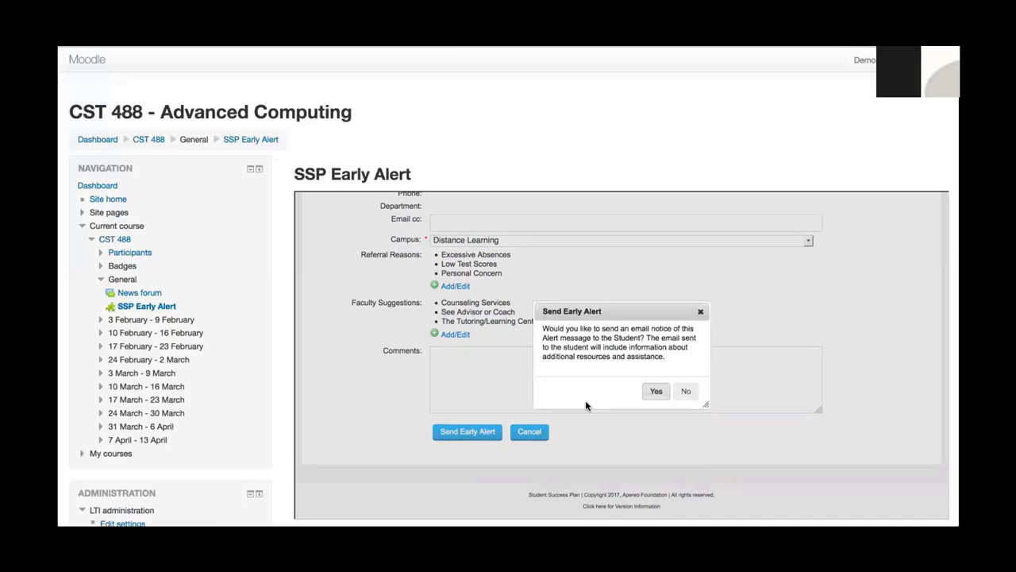
{"action": "left_click", "coordinate": [686, 392]}
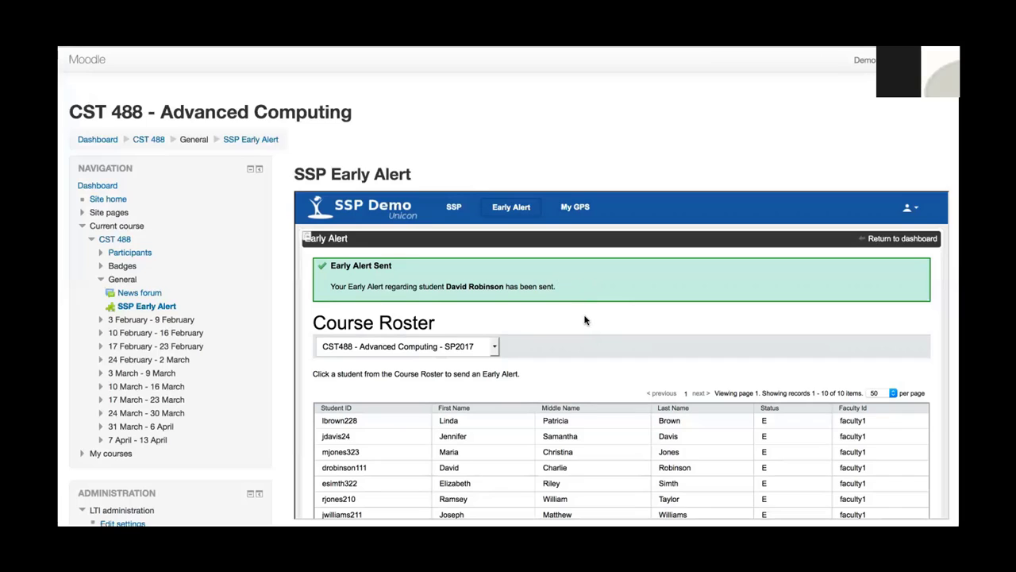
{"action": "scroll", "coordinate": [585, 318], "scroll_direction": "down", "scroll_amount": 2}
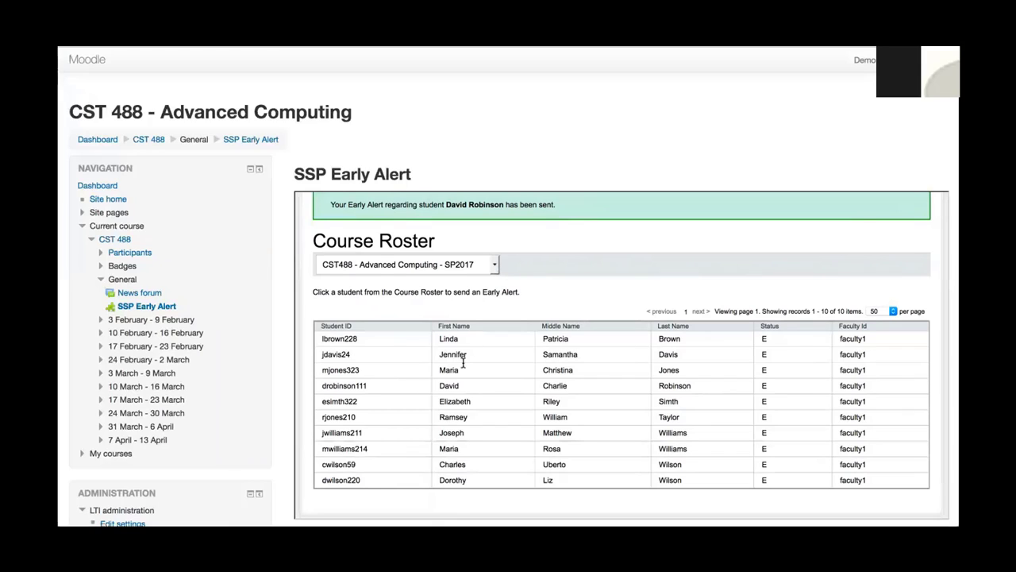
Switch the roster to PHL239 - Foundational Philosophy - FA2017, then log out of Moodle.
{"action": "left_click", "coordinate": [494, 267]}
{"action": "left_click", "coordinate": [481, 290]}
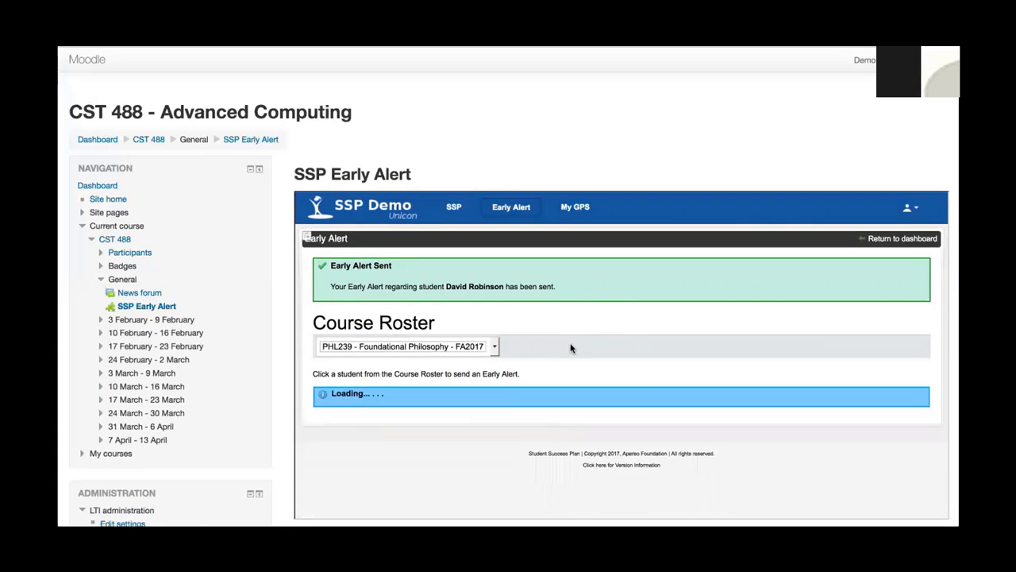
{"action": "scroll", "coordinate": [572, 318], "scroll_direction": "down", "scroll_amount": 3}
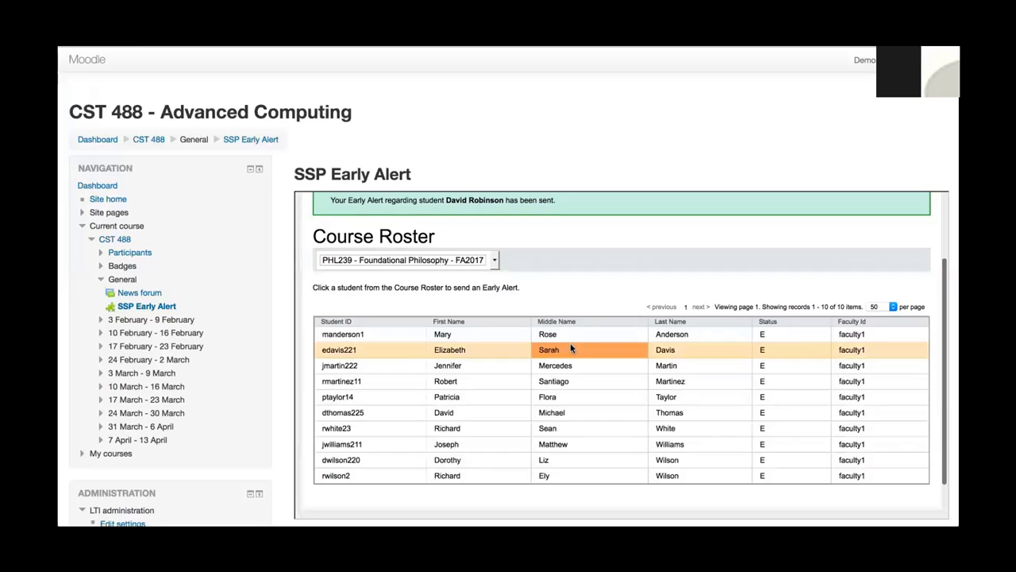
{"action": "scroll", "coordinate": [670, 336], "scroll_direction": "up", "scroll_amount": 3}
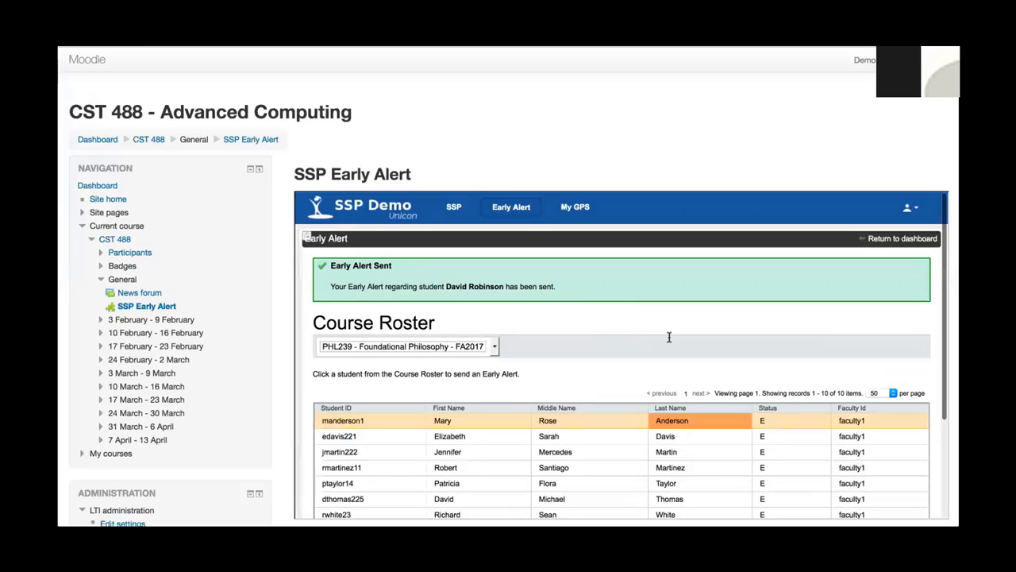
{"action": "left_click", "coordinate": [898, 61]}
{"action": "left_click", "coordinate": [886, 197]}
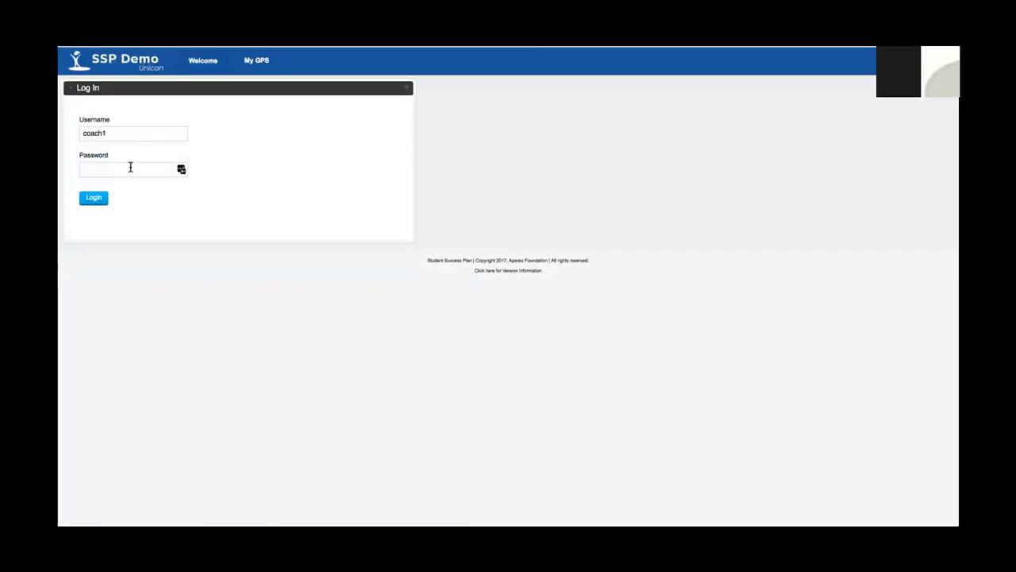
Sign in to SSP as the coach by entering the account password.
{"action": "left_click", "coordinate": [130, 168]}
{"action": "type", "text": "coach1"}
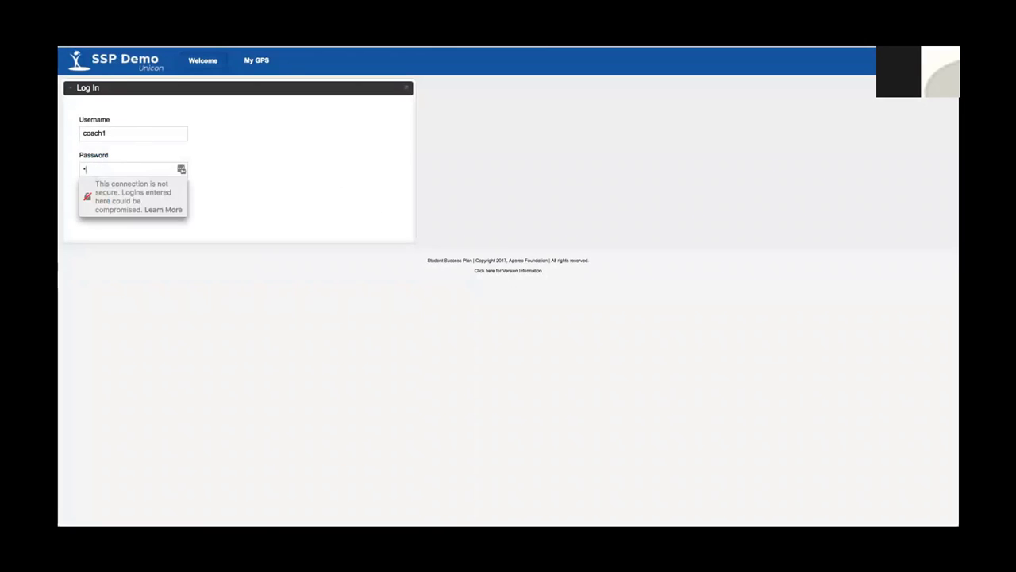
{"action": "type", "text": "123"}
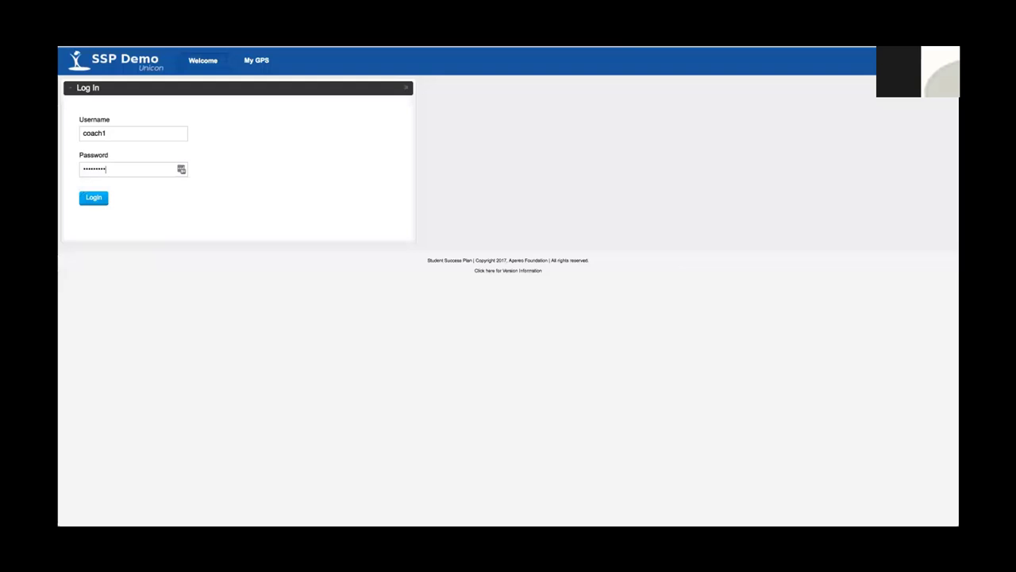
{"action": "key", "text": "Return"}
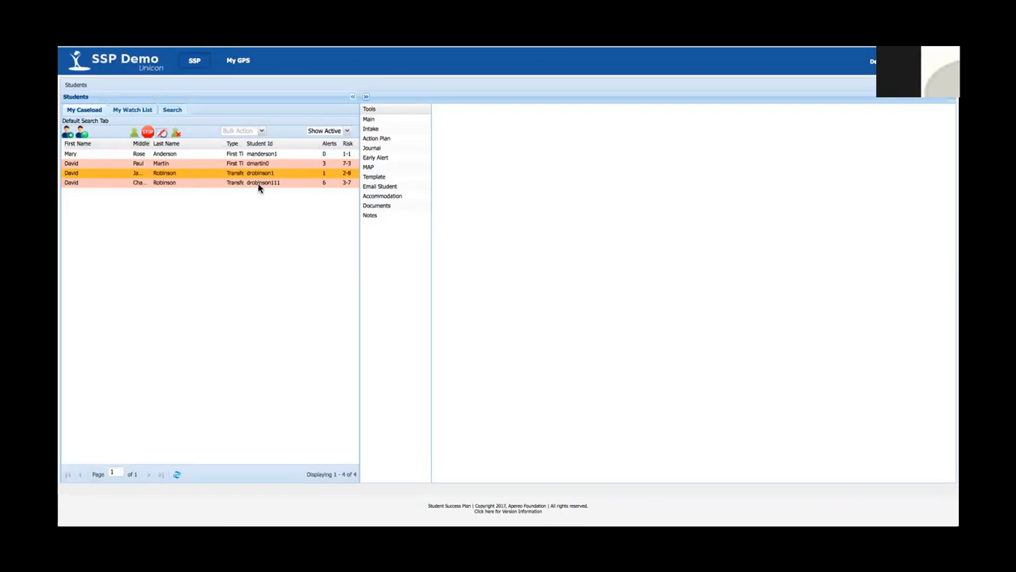
Open the alerted student's record from My Caseload and show their Early Alerts list.
{"action": "left_click", "coordinate": [200, 183]}
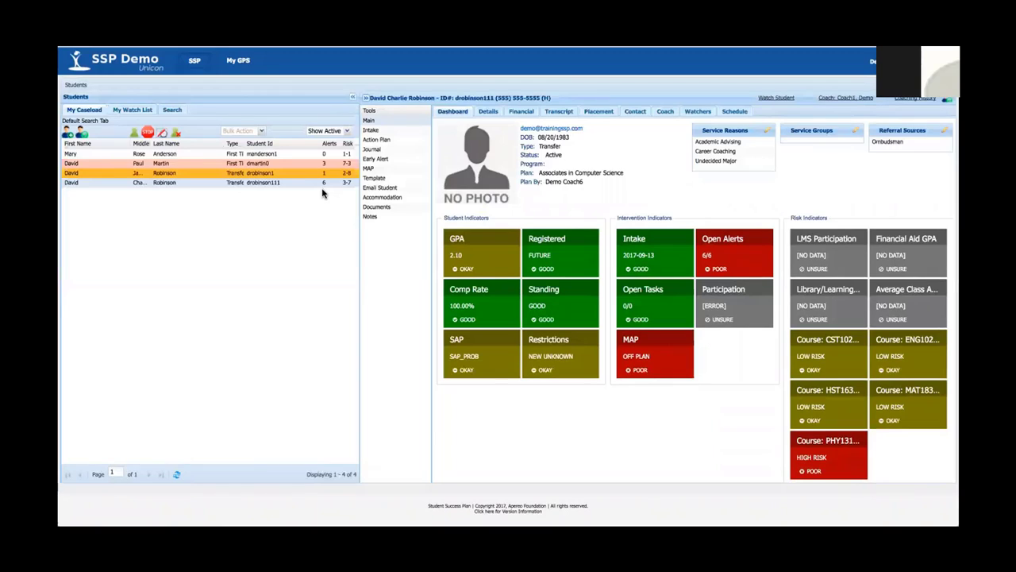
{"action": "left_click", "coordinate": [378, 159]}
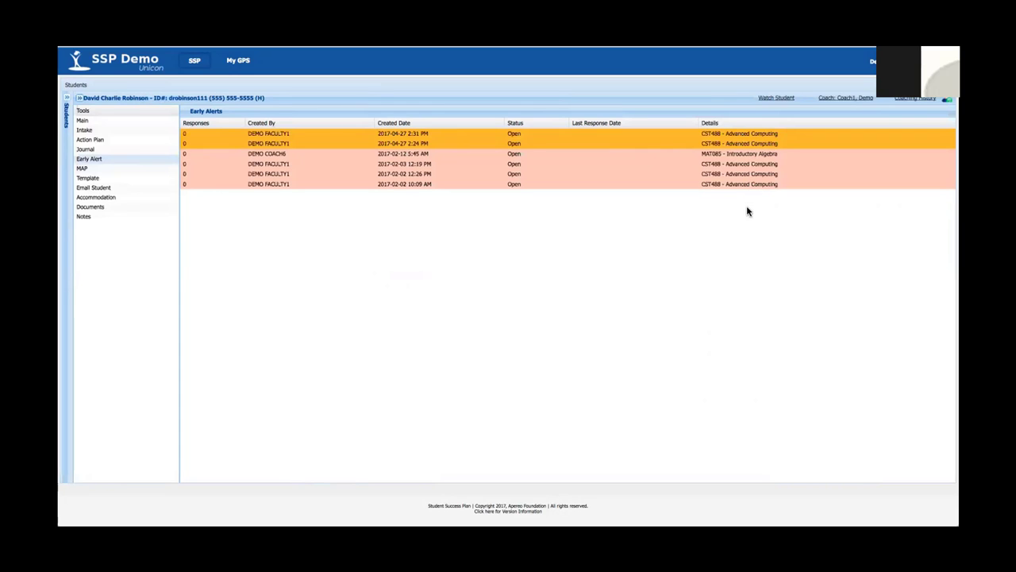
Open the details of the newest 2017-04-27 CST488 early alert.
{"action": "double_click", "coordinate": [285, 137]}
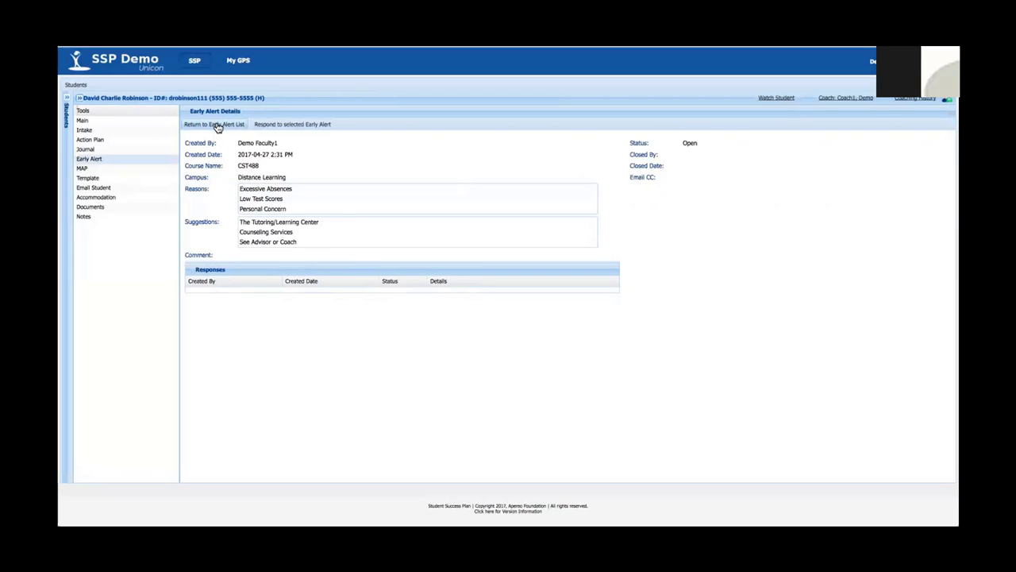
Start a response to the alert with In Person as the outreach method.
{"action": "left_click", "coordinate": [302, 125]}
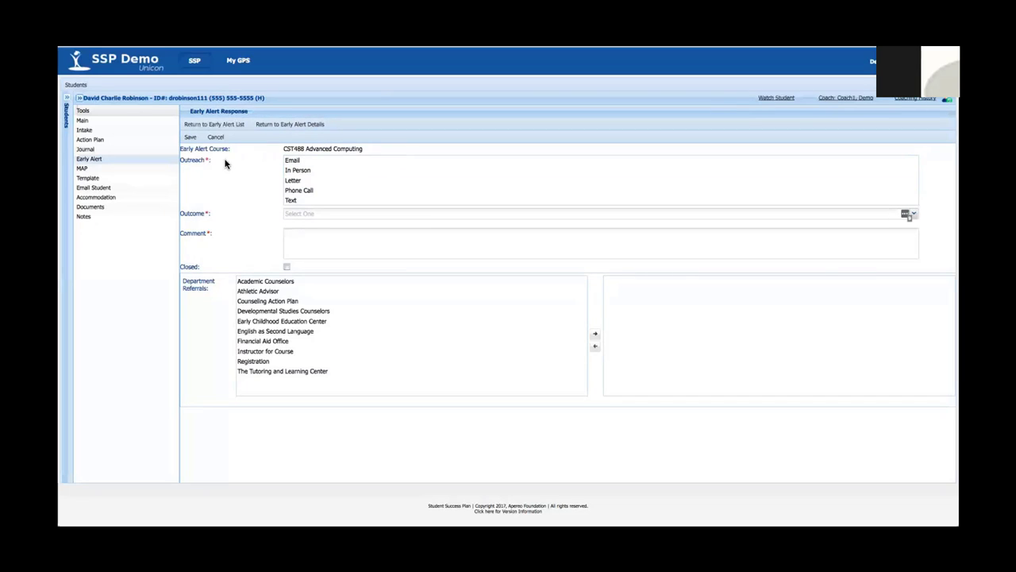
{"action": "left_click", "coordinate": [298, 171]}
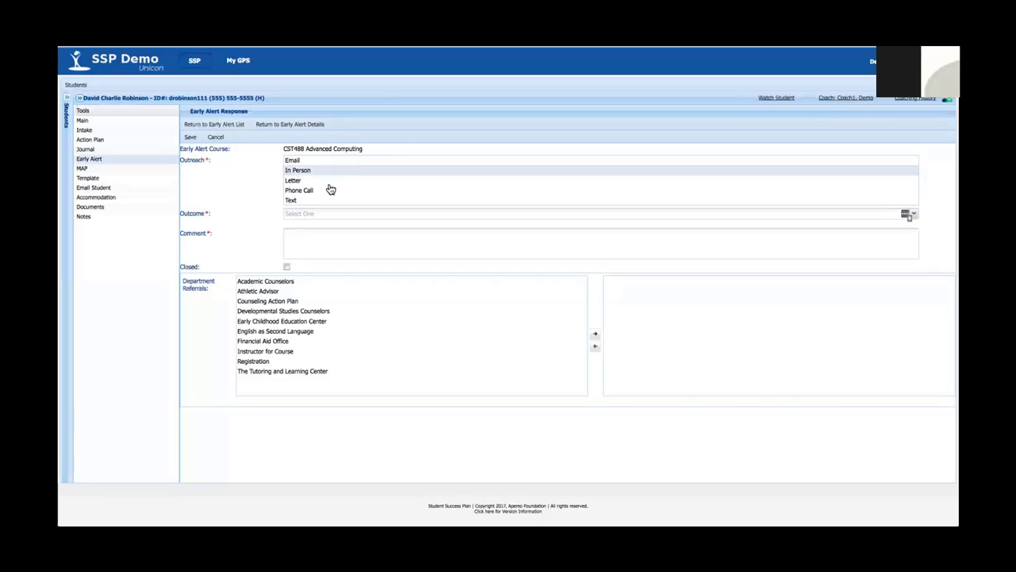
{"action": "left_click", "coordinate": [333, 191]}
{"action": "left_click", "coordinate": [313, 181]}
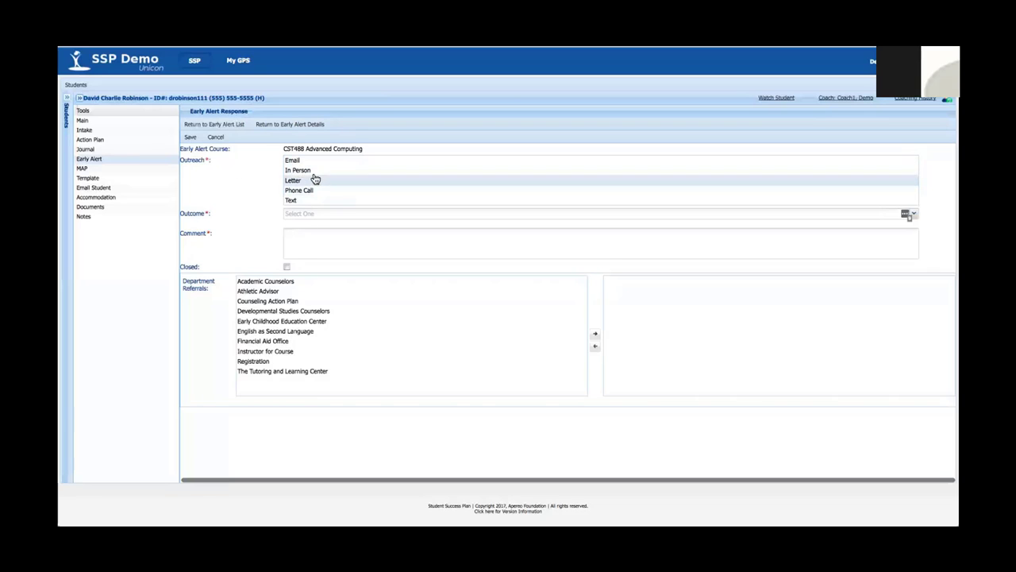
{"action": "left_click", "coordinate": [304, 170]}
{"action": "left_click", "coordinate": [296, 162]}
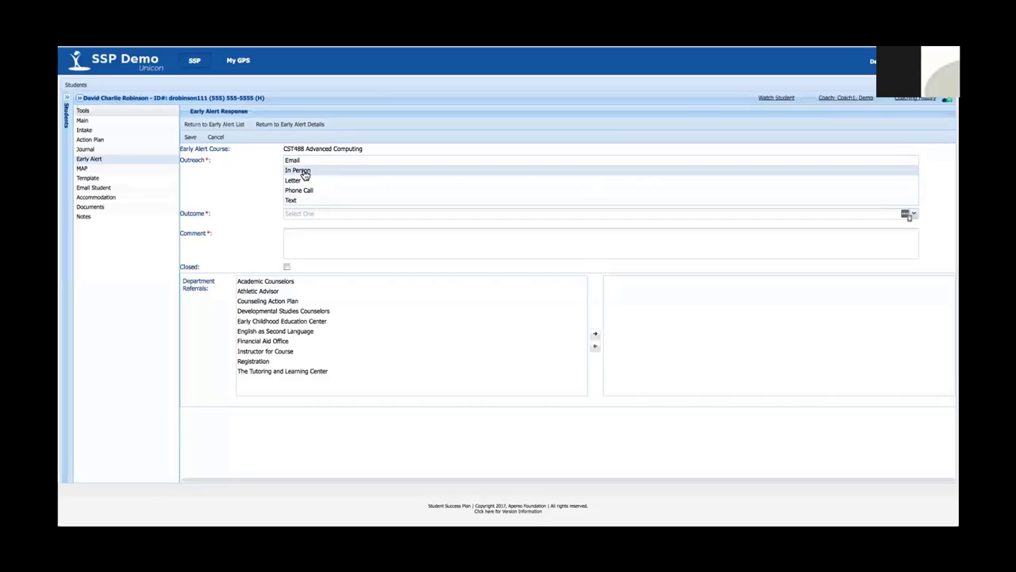
{"action": "left_click", "coordinate": [304, 172]}
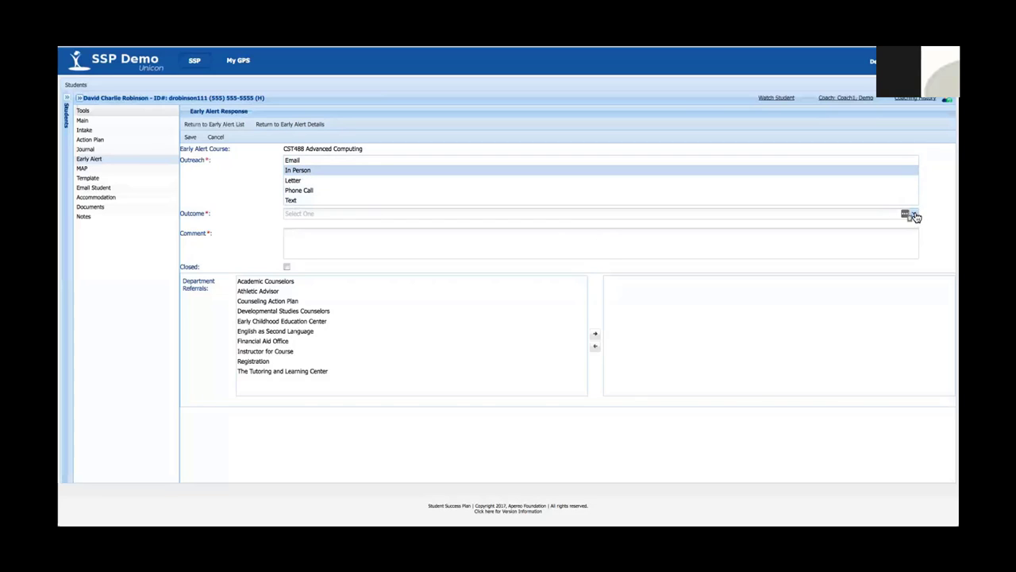
{"action": "left_click", "coordinate": [915, 215]}
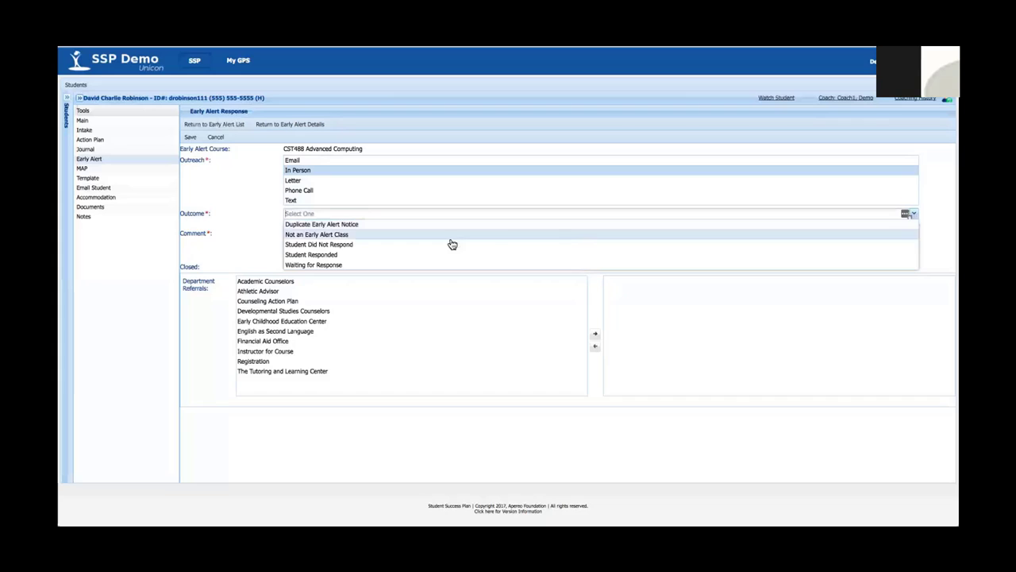
Set the outcome to Student Responded with the comment 'moving to refer to tutoring center'.
{"action": "left_click", "coordinate": [333, 255]}
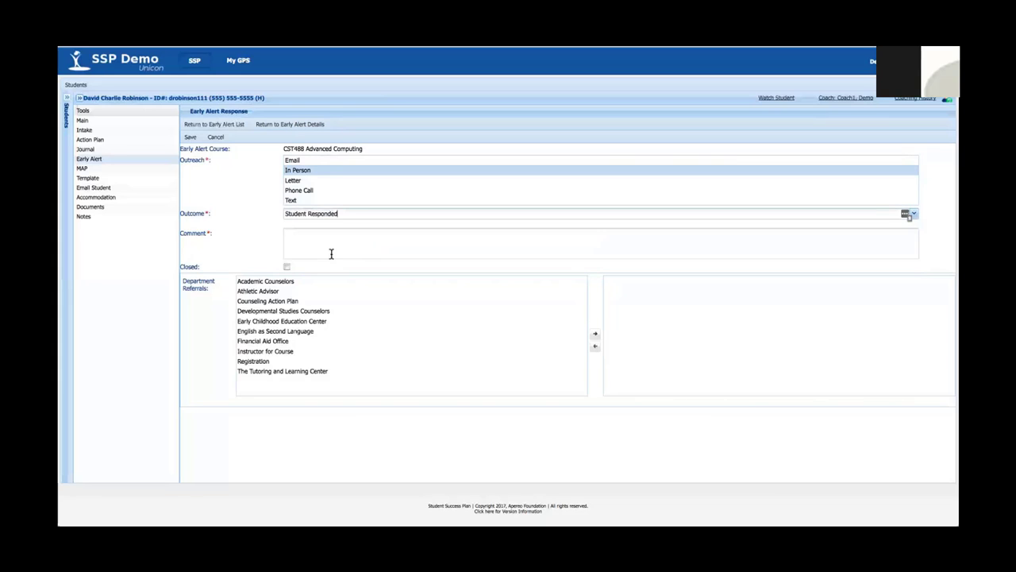
{"action": "left_click", "coordinate": [336, 236]}
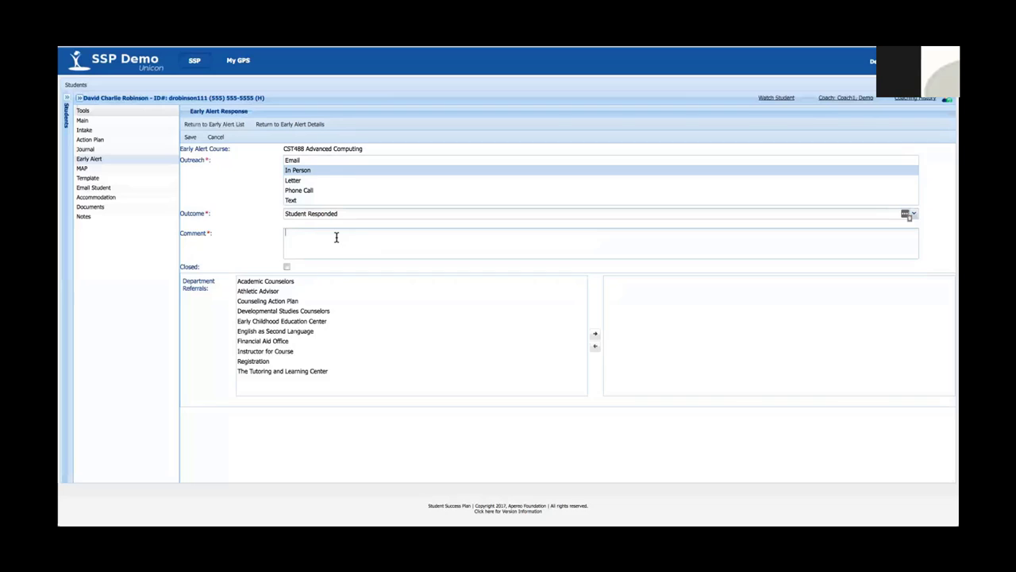
{"action": "type", "text": "moving to "}
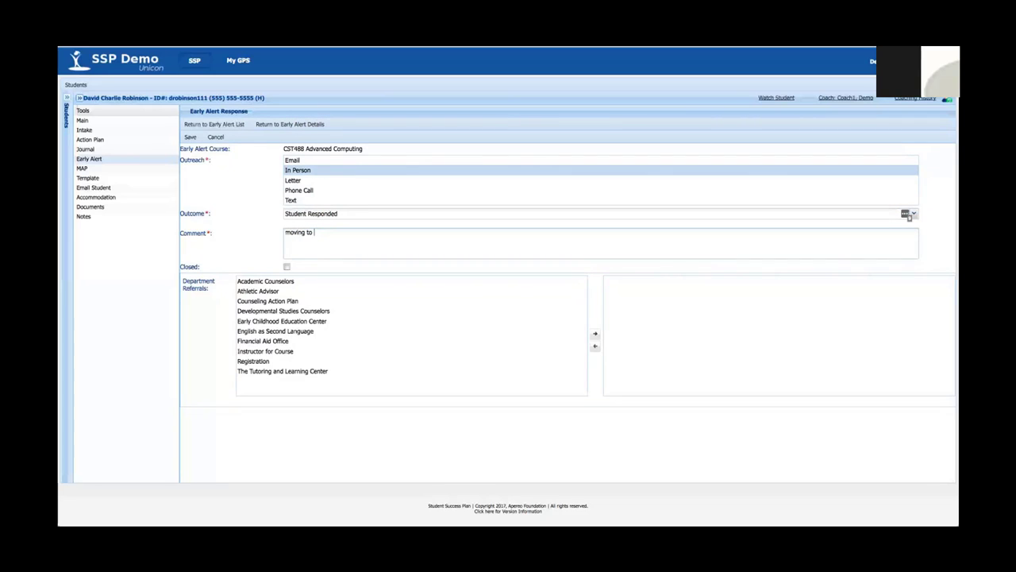
{"action": "type", "text": "refer to tutoring center"}
Add The Tutoring and Learning Center as the department referral.
{"action": "left_click", "coordinate": [274, 372]}
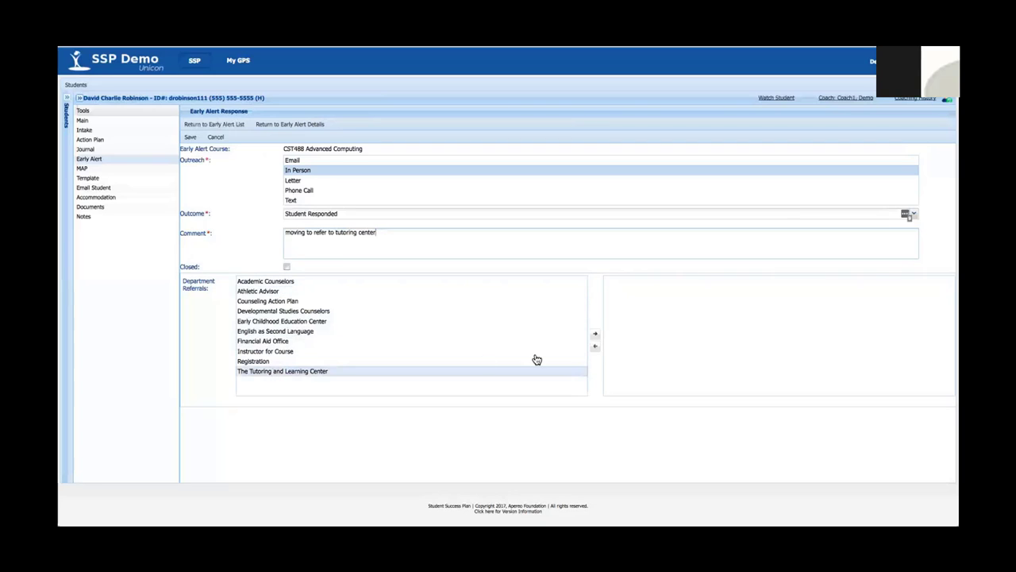
{"action": "left_click", "coordinate": [595, 335]}
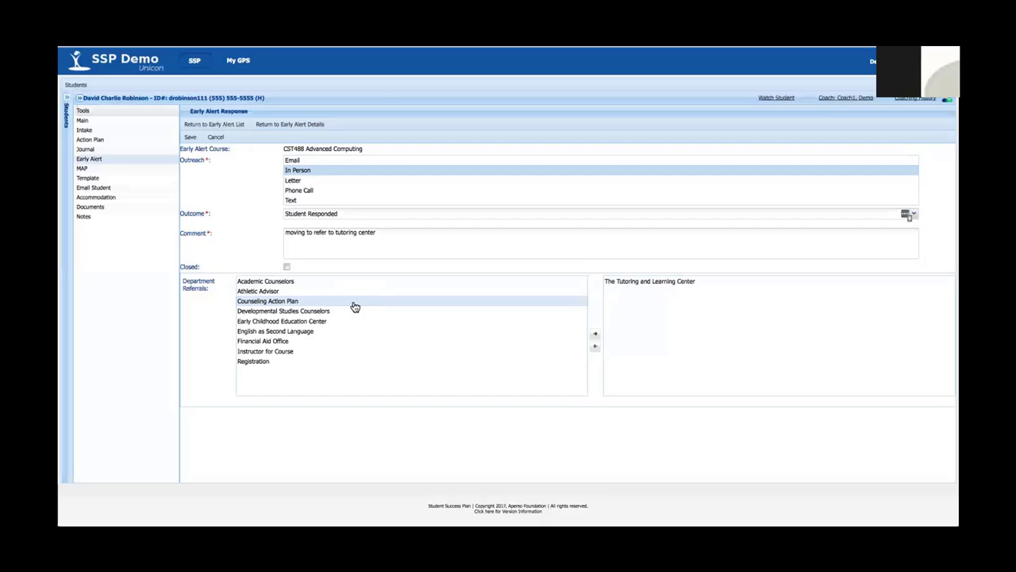
{"action": "left_click", "coordinate": [286, 267]}
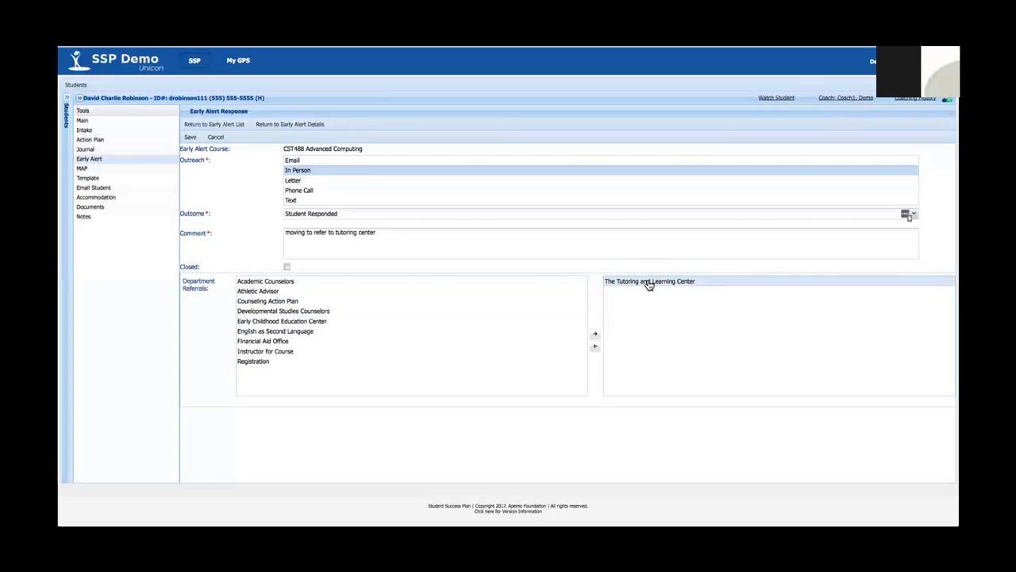
Save the completed early alert response.
{"action": "left_click", "coordinate": [191, 139]}
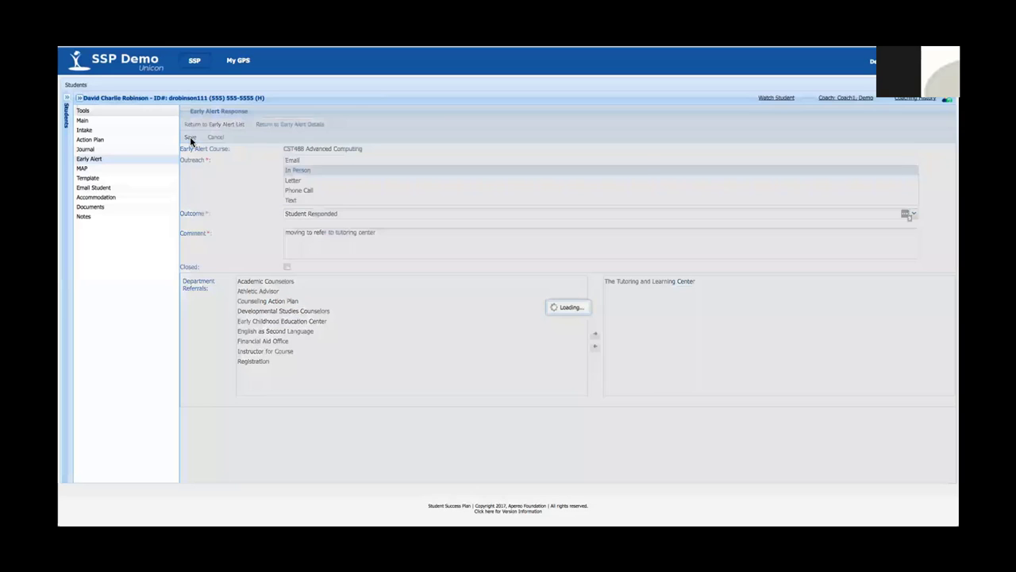